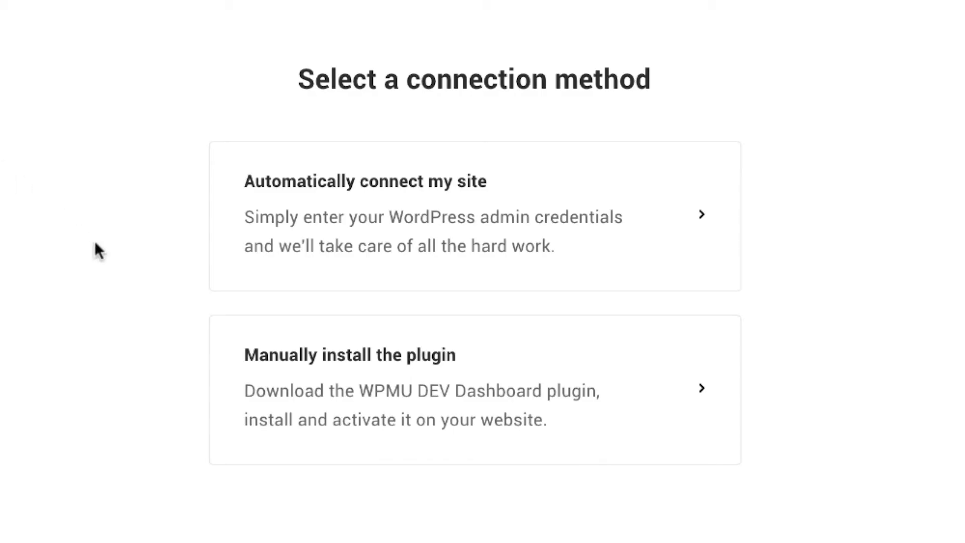
# Choose the manual install route and download the WPMU DEV Dashboard plugin to Downloads
pyautogui.click(250, 368)
pyautogui.scroll(-3, 483, 272)
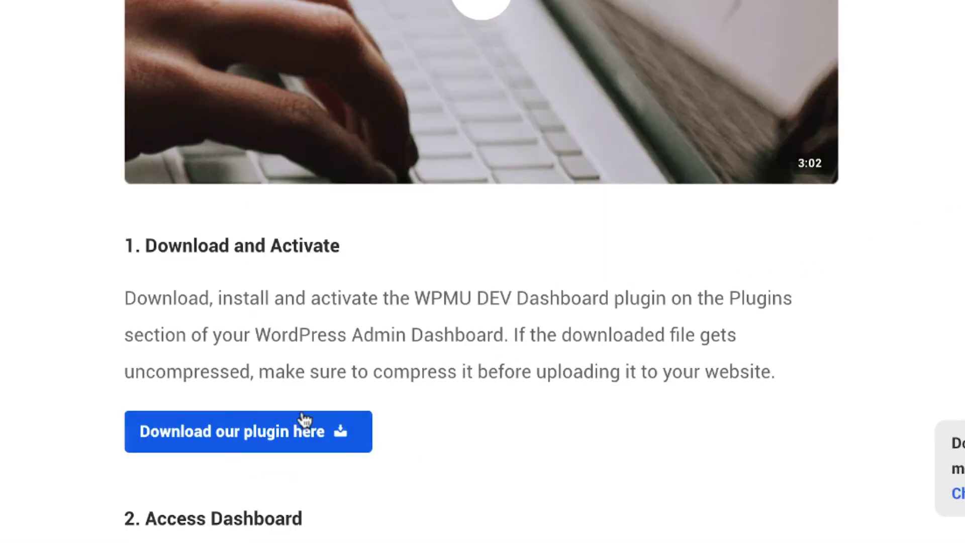
pyautogui.click(272, 432)
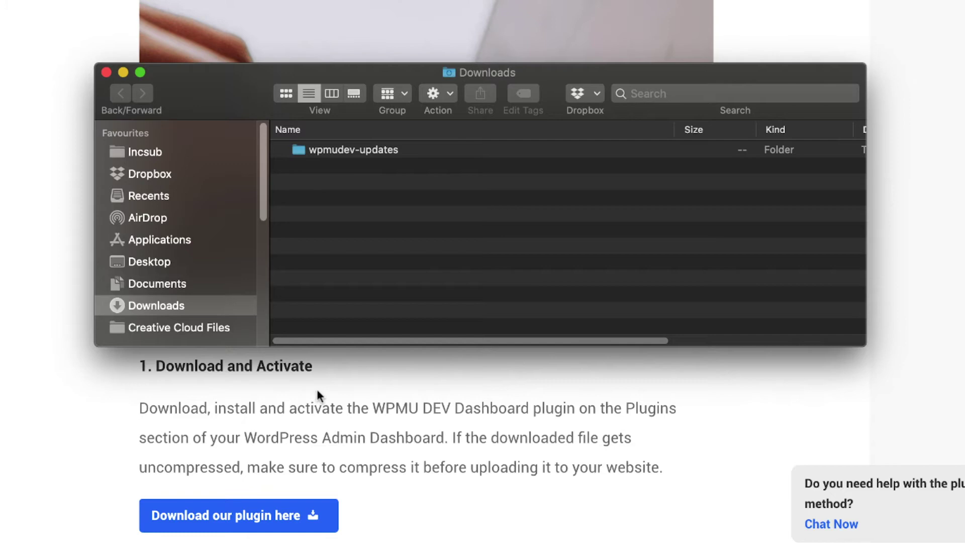
# Compress the wpmudev-updates folder into wpmudev-updates.zip in Downloads
pyautogui.rightClick(333, 154)
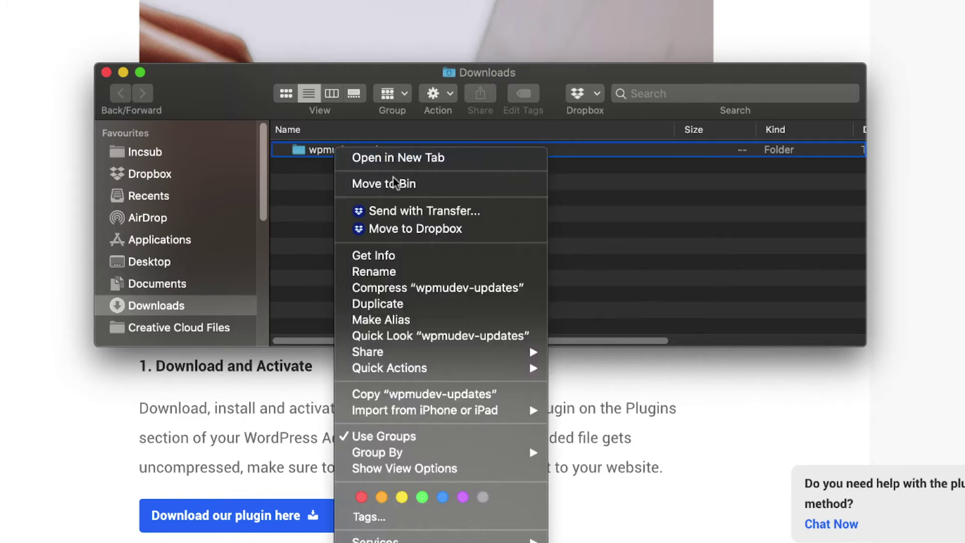
pyautogui.click(399, 287)
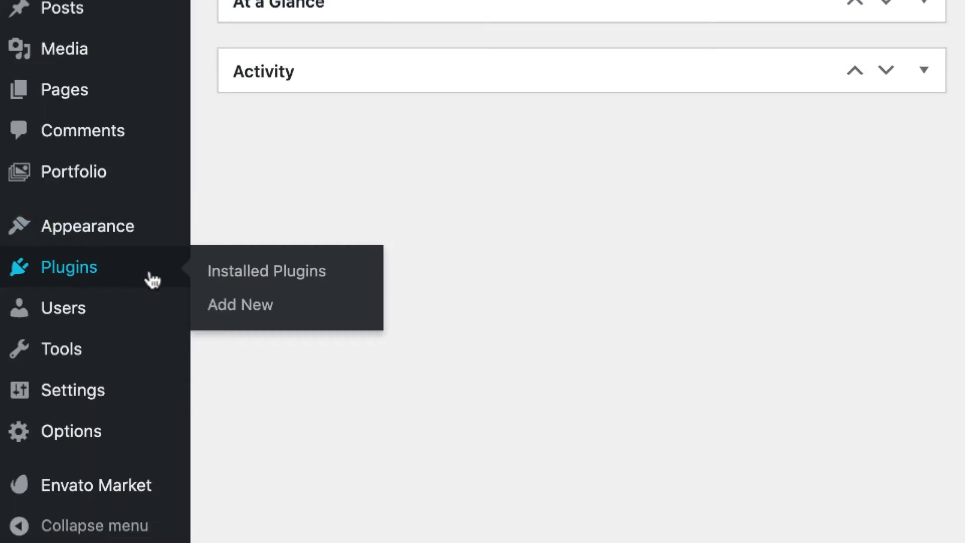
# Upload wpmudev-updates.zip as a new plugin and install it on the site
pyautogui.click(242, 308)
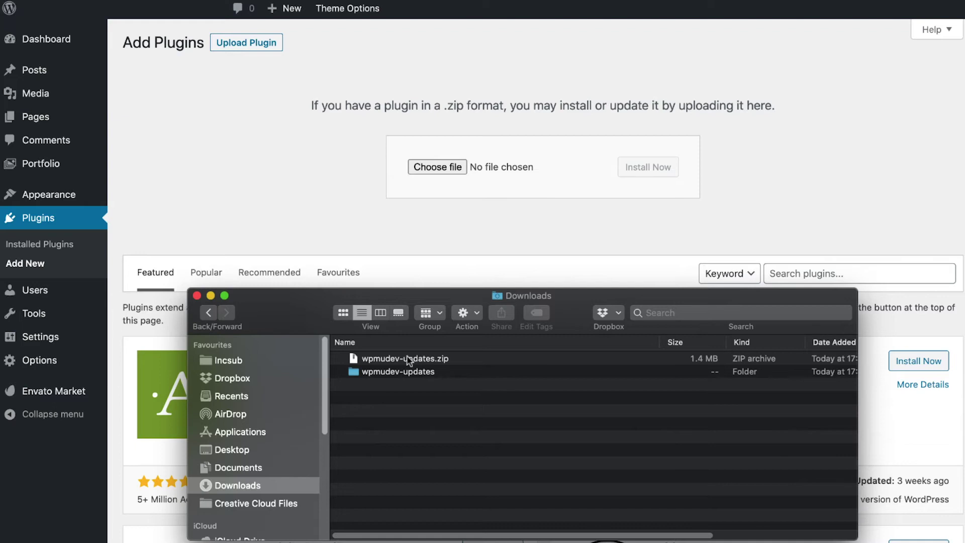
pyautogui.moveTo(407, 360); pyautogui.dragTo(453, 167)
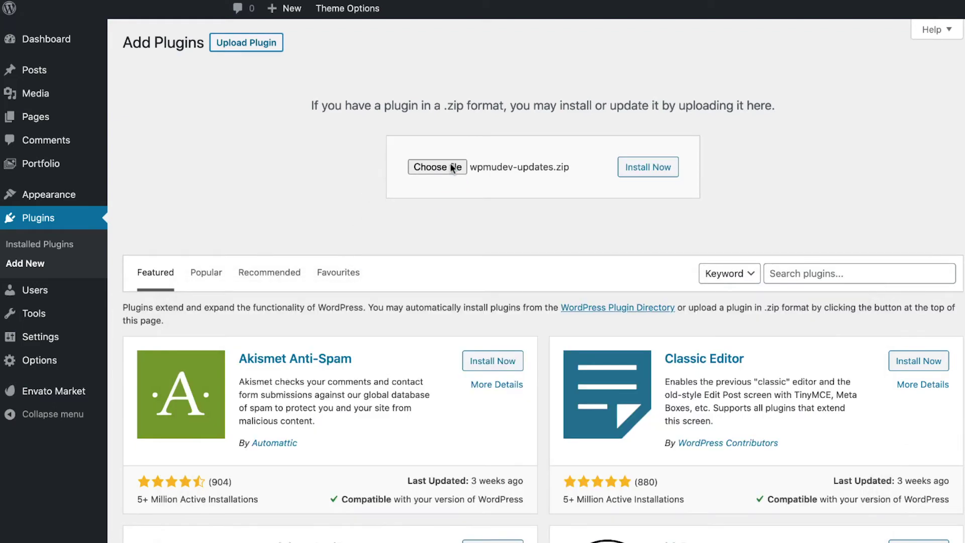
pyautogui.click(643, 167)
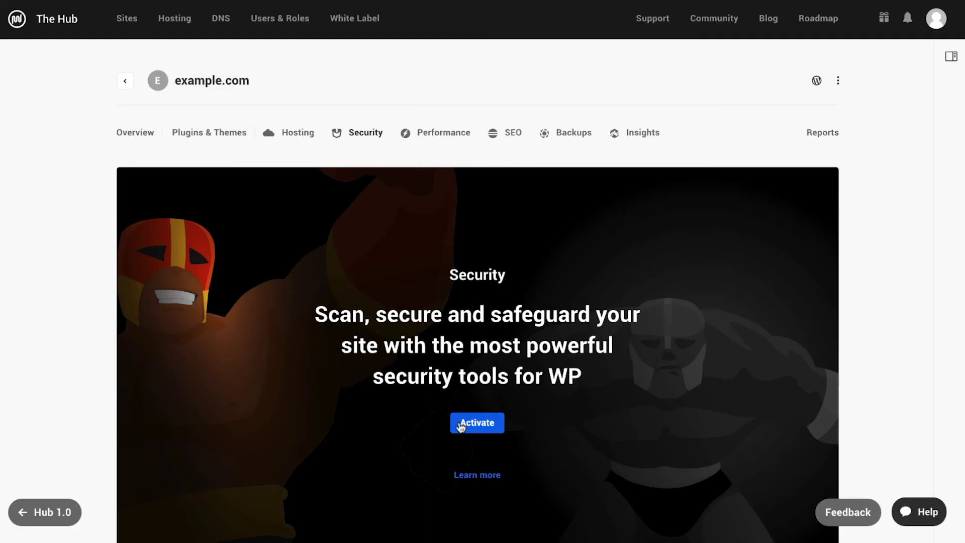
# Activate the Security service and connect the site to the WPMU DEV account with SSO enabled
pyautogui.click(461, 424)
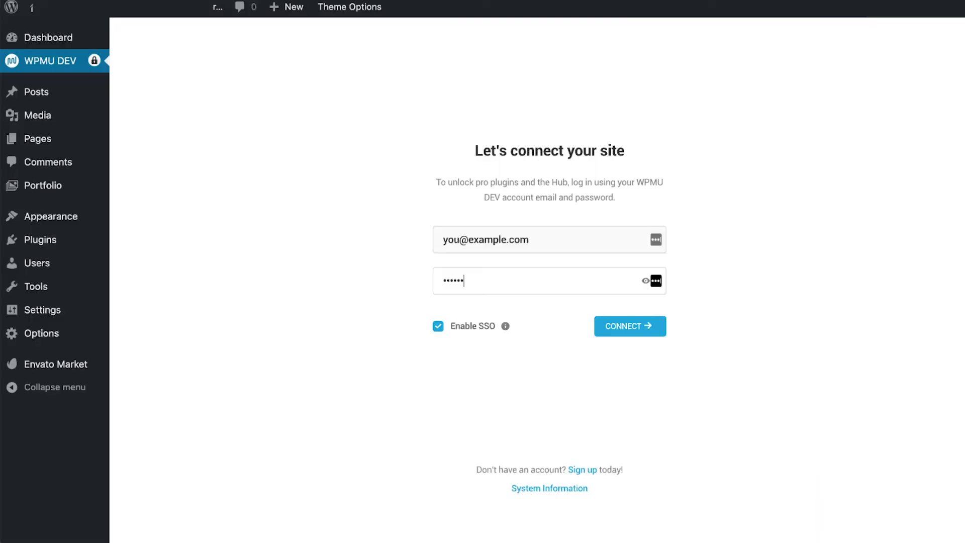
pyautogui.write('•••••••')
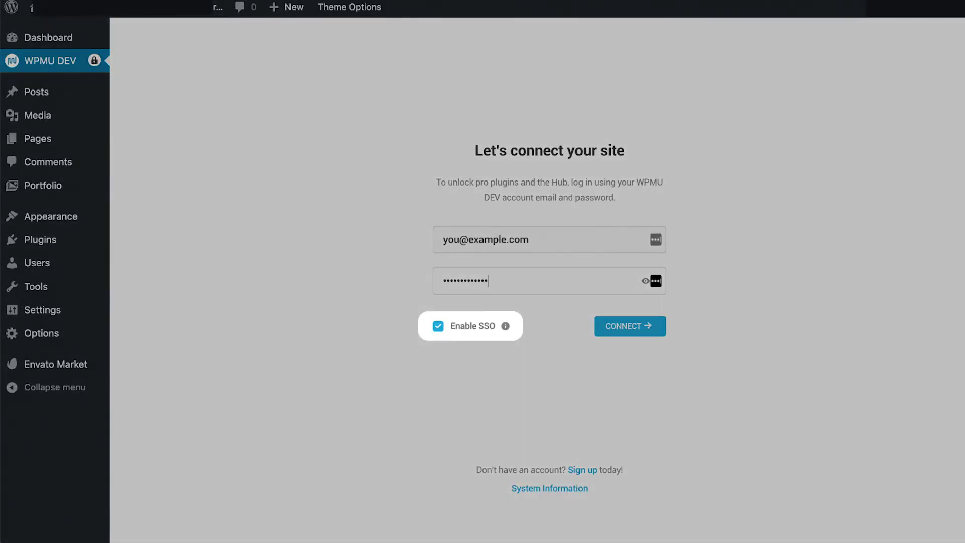
pyautogui.click(622, 332)
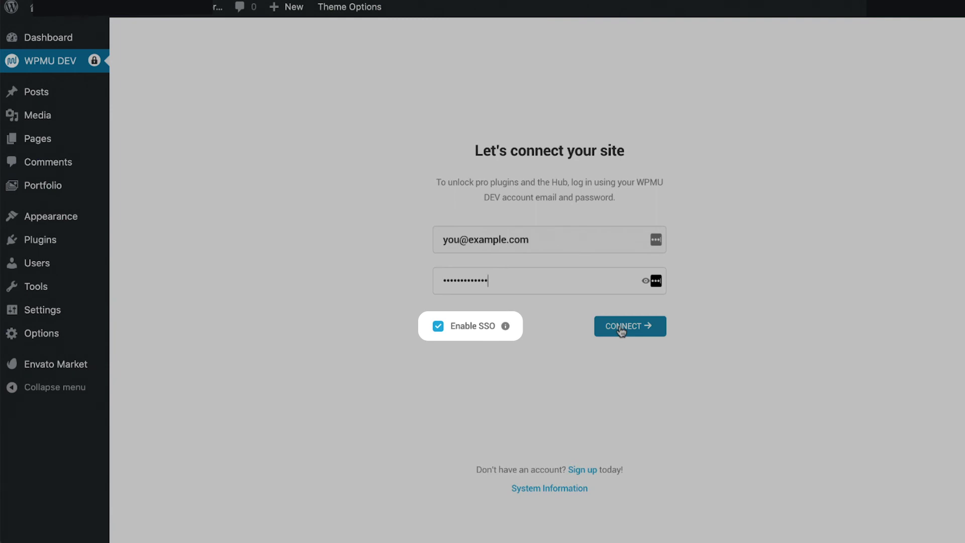